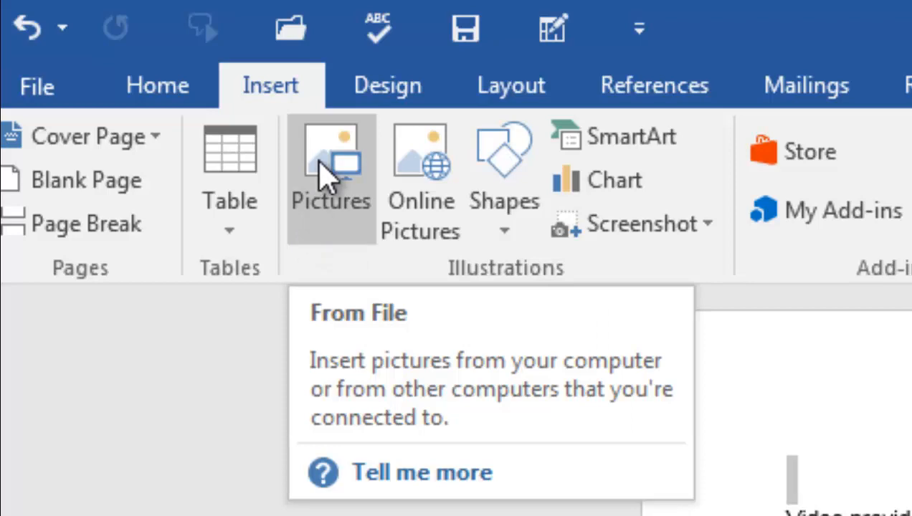
Insert the picture "WhatsApp Image 2021-01-02 at 6.51.42 PM" from the Desktop into the document
{"action": "left_click", "coordinate": [326, 175]}
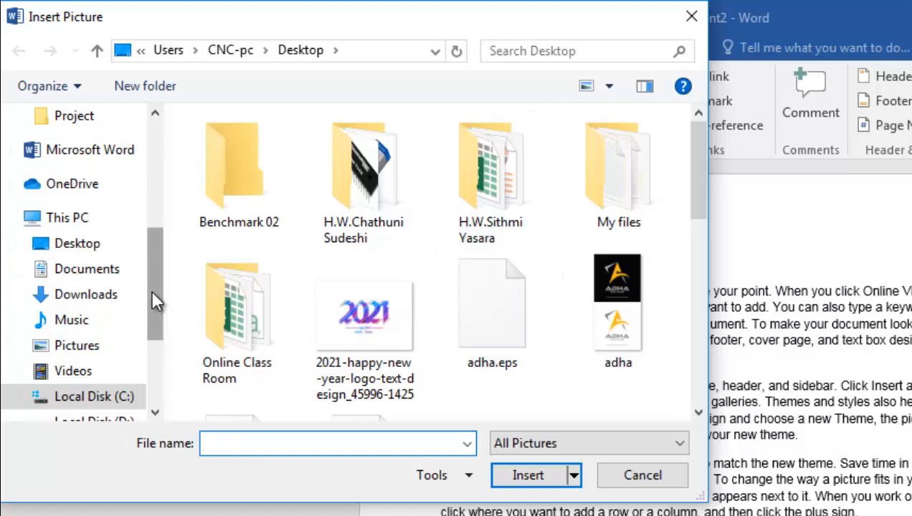
{"action": "left_click_drag", "start_coordinate": [151, 288], "coordinate": [153, 182]}
{"action": "left_click", "coordinate": [68, 186]}
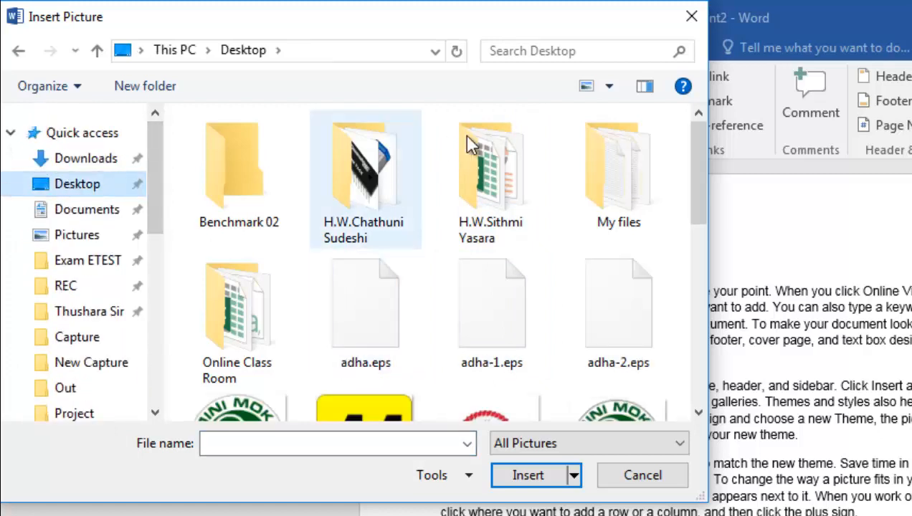
{"action": "left_click_drag", "start_coordinate": [699, 212], "coordinate": [695, 300]}
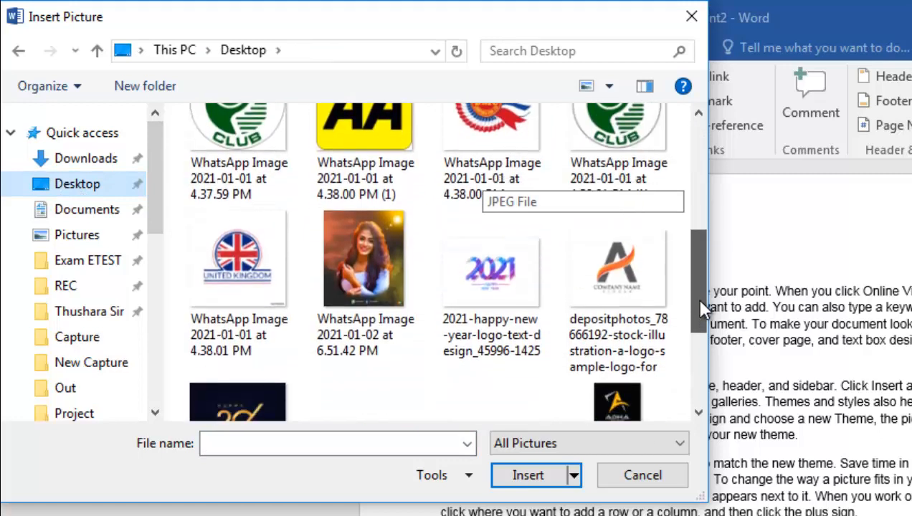
{"action": "left_click", "coordinate": [355, 271]}
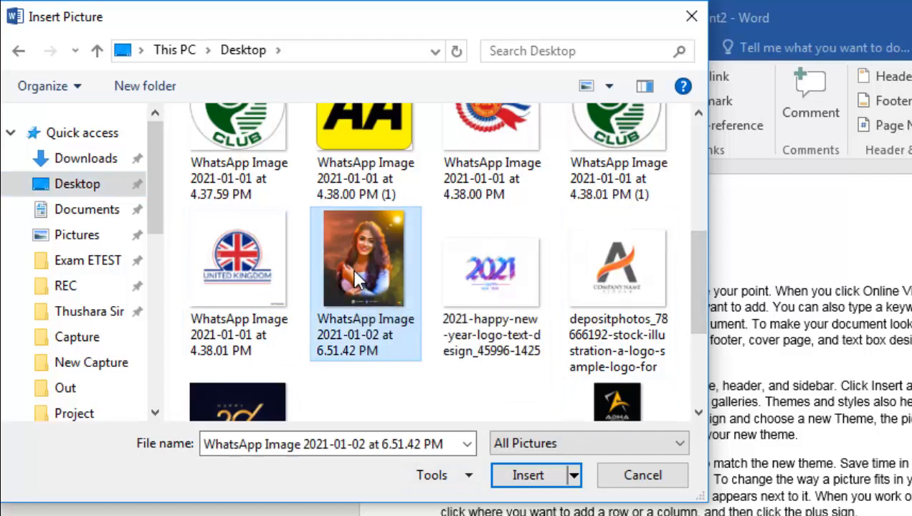
{"action": "left_click", "coordinate": [529, 476]}
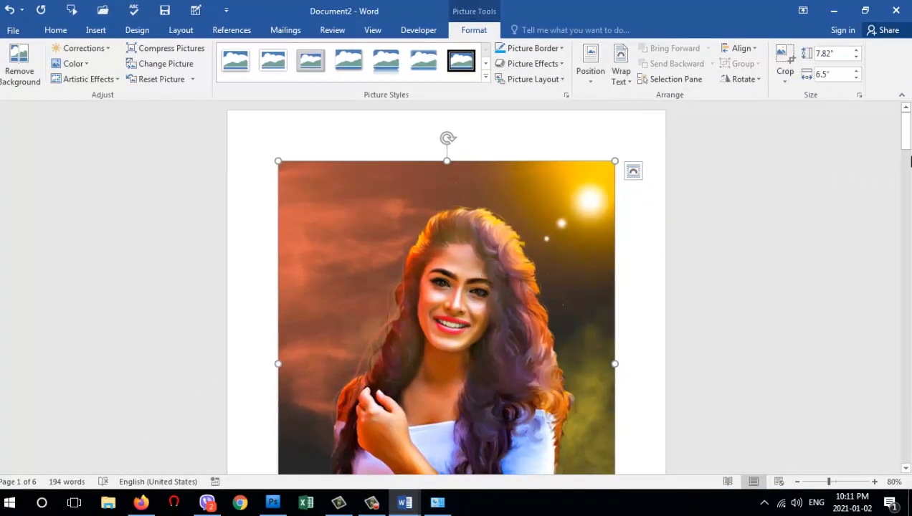
Shrink the inserted portrait picture proportionally to about 2.94" high by 2.44" wide and keep it selected
{"action": "left_click_drag", "start_coordinate": [906, 144], "coordinate": [907, 172]}
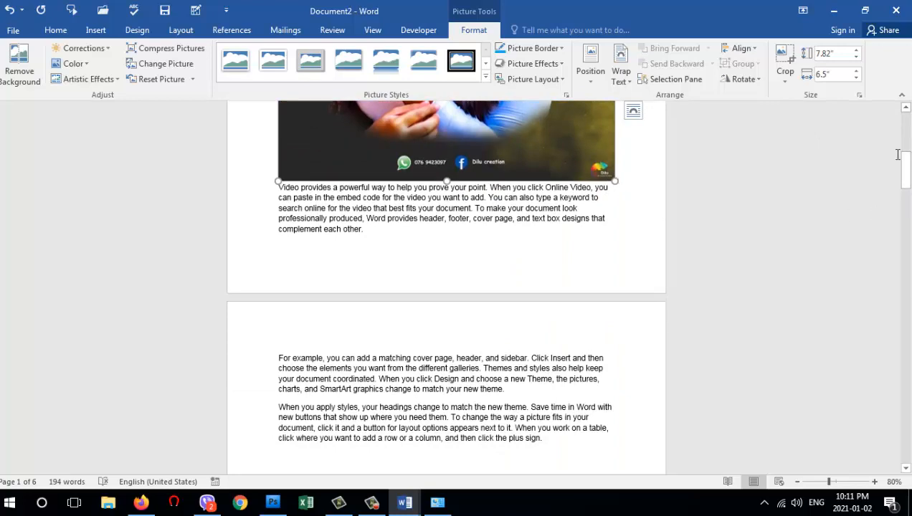
{"action": "left_click_drag", "start_coordinate": [906, 163], "coordinate": [906, 119]}
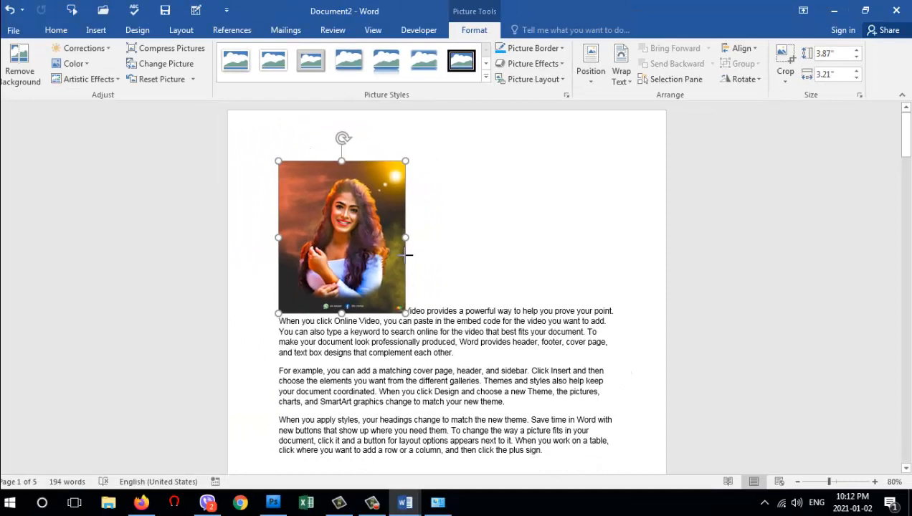
{"action": "left_click_drag", "start_coordinate": [405, 255], "coordinate": [405, 255]}
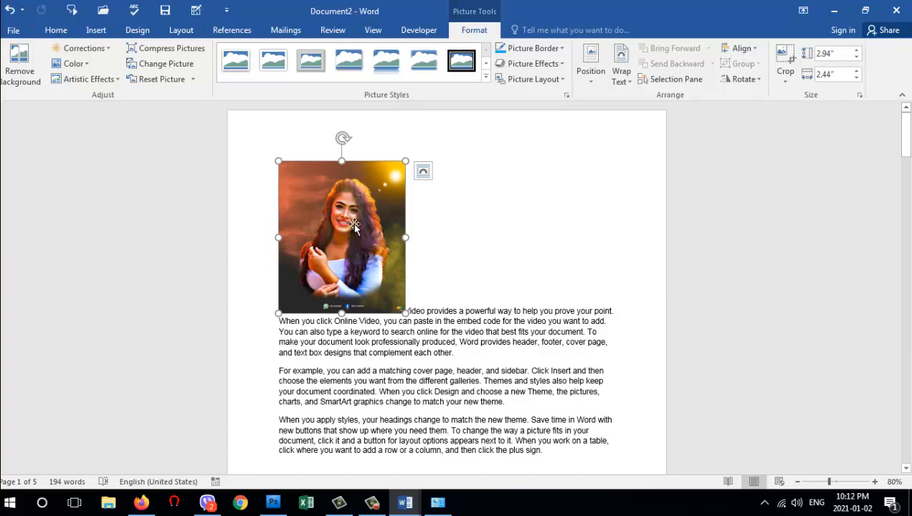
{"action": "left_click", "coordinate": [494, 228]}
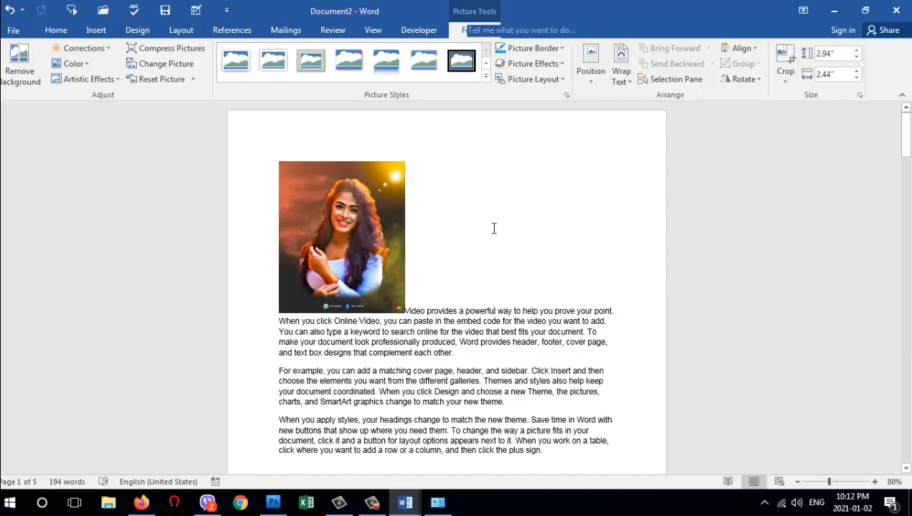
{"action": "left_click", "coordinate": [339, 255]}
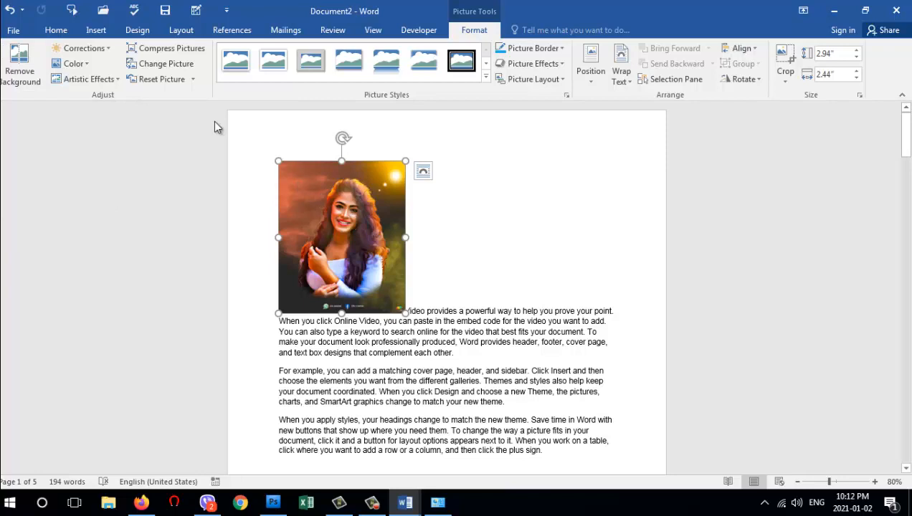
Try removing the portrait picture's background, and undo it
{"action": "left_click", "coordinate": [11, 81]}
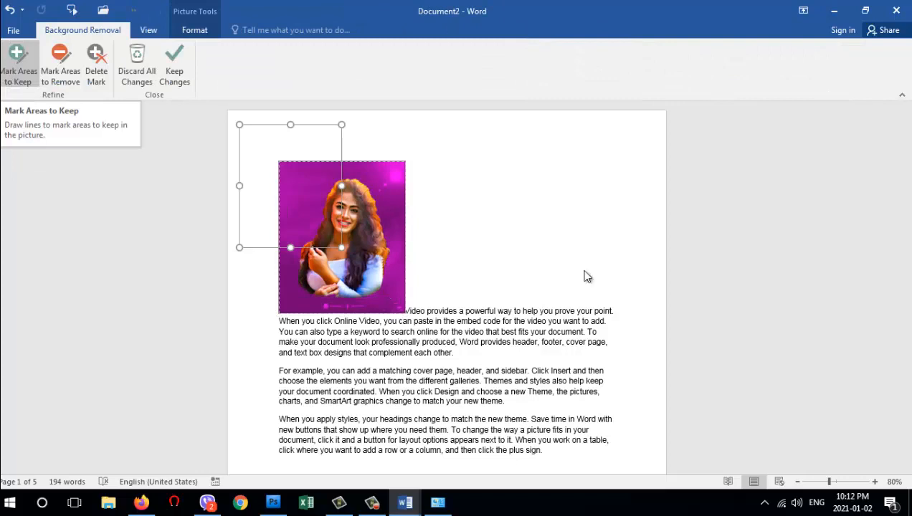
{"action": "key", "text": "ctrl+z"}
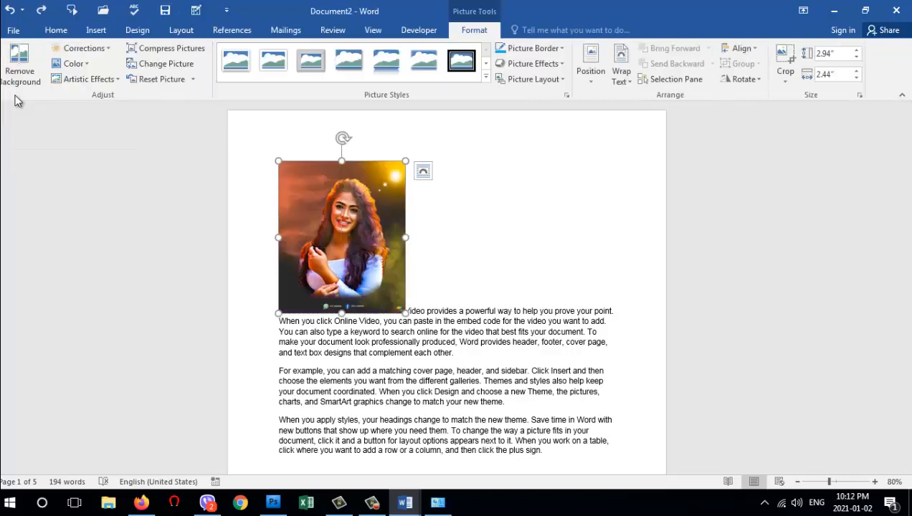
Apply the brightest correction preset in the middle contrast row to the portrait picture and recolor it turquoise
{"action": "left_click", "coordinate": [108, 47]}
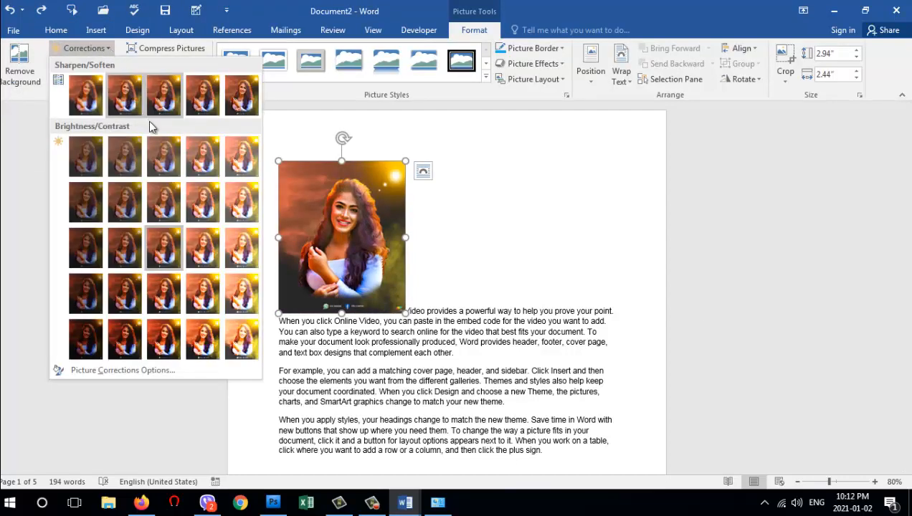
{"action": "left_click", "coordinate": [252, 251]}
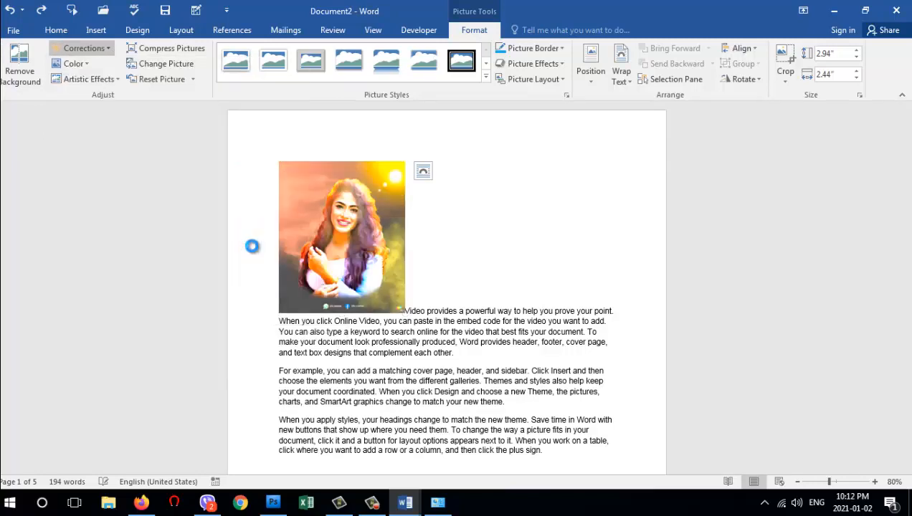
{"action": "left_click", "coordinate": [88, 65]}
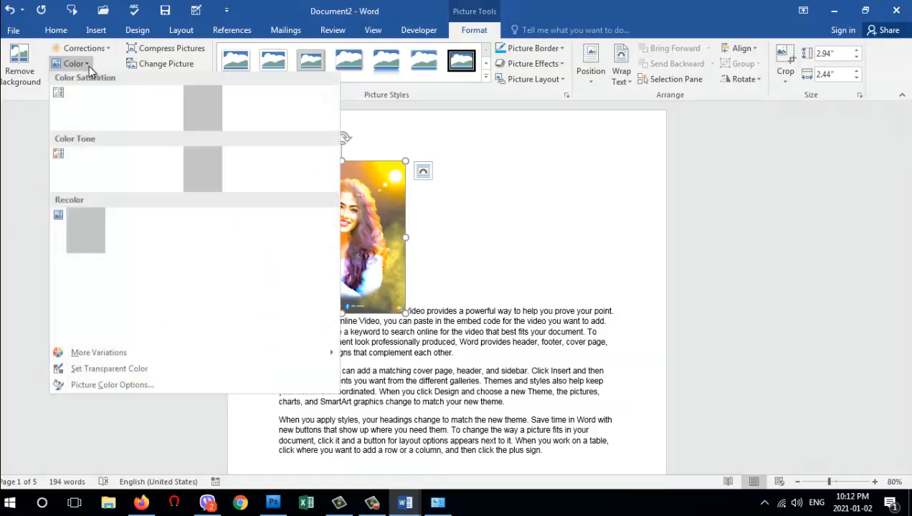
{"action": "left_click", "coordinate": [208, 289]}
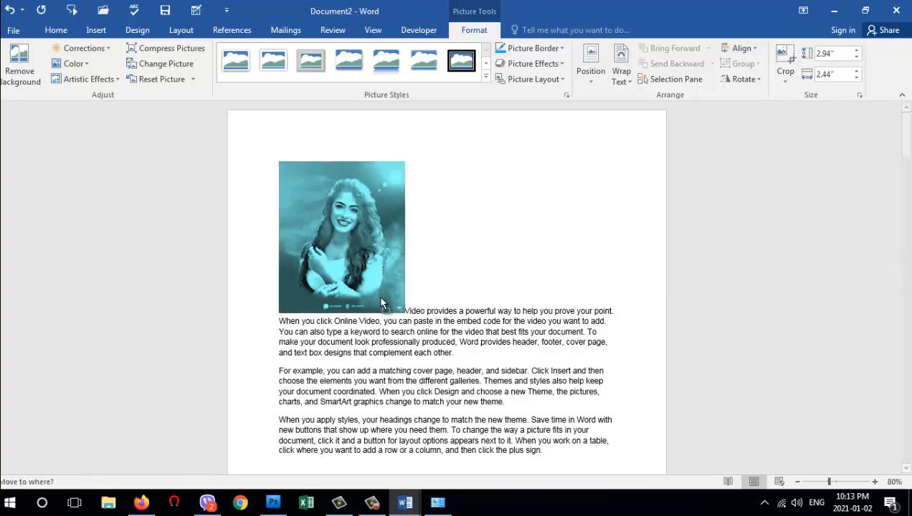
Move the picture slightly to the right within the first line and set its text wrapping to Tight
{"action": "left_click_drag", "start_coordinate": [405, 296], "coordinate": [414, 296]}
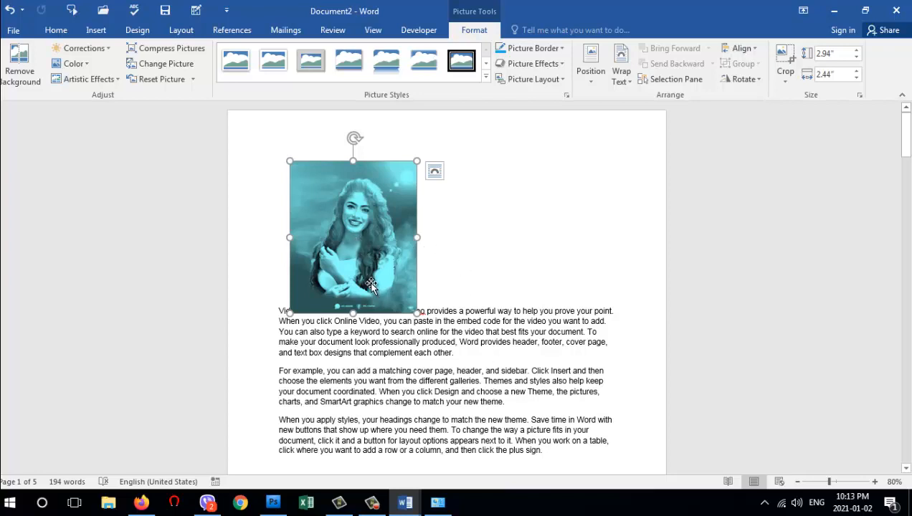
{"action": "left_click", "coordinate": [623, 81]}
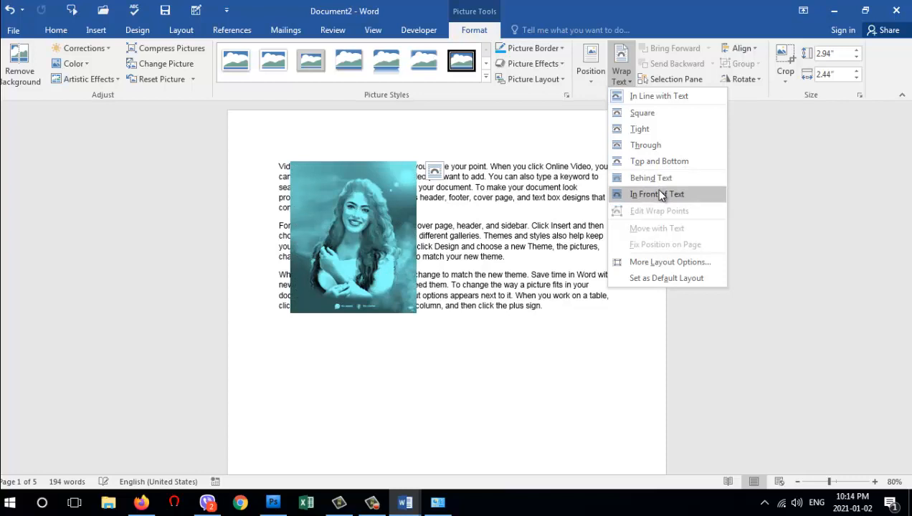
{"action": "left_click", "coordinate": [641, 131]}
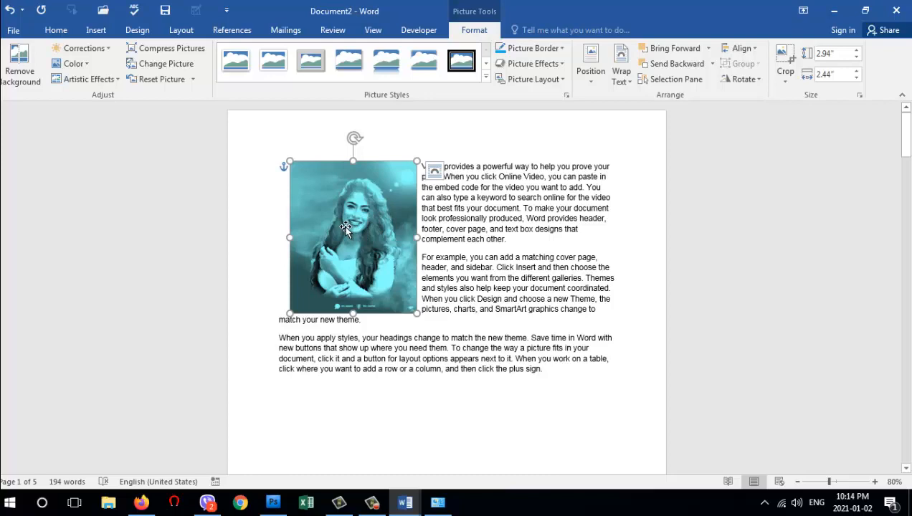
Shrink the picture to about 2.31" by 1.92" and move it around within the paragraphs
{"action": "left_click_drag", "start_coordinate": [344, 226], "coordinate": [435, 273]}
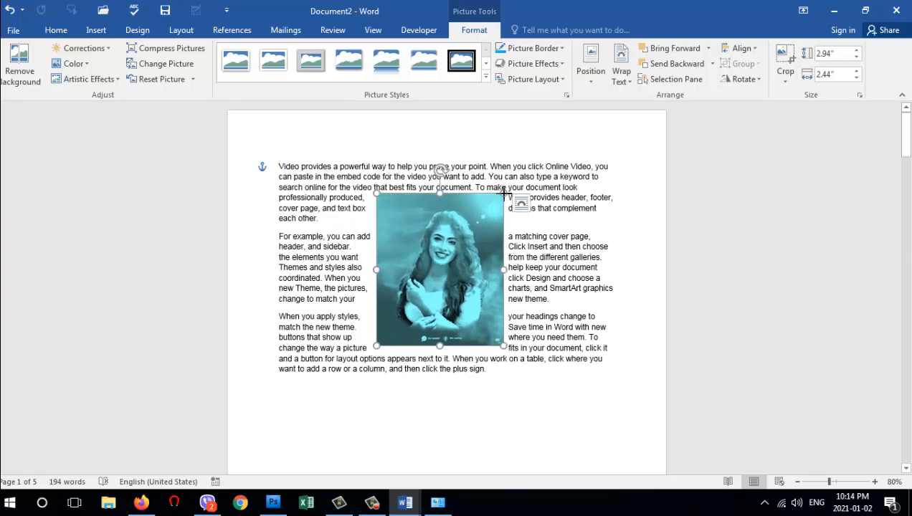
{"action": "left_click_drag", "start_coordinate": [504, 192], "coordinate": [477, 226]}
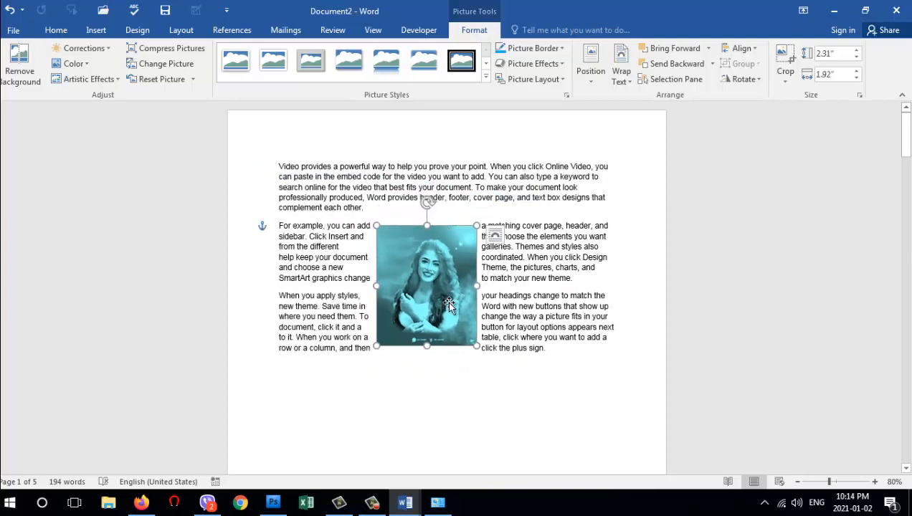
{"action": "left_click_drag", "start_coordinate": [449, 305], "coordinate": [393, 280]}
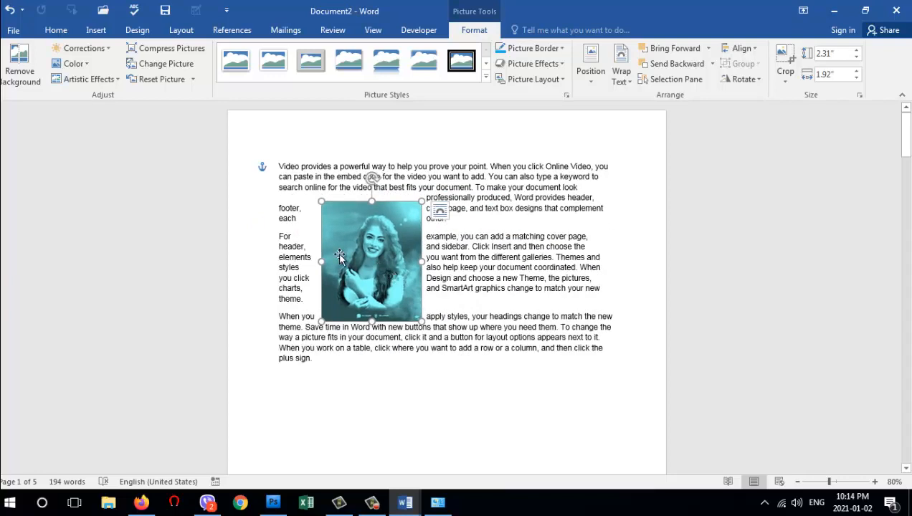
{"action": "left_click_drag", "start_coordinate": [339, 256], "coordinate": [468, 253]}
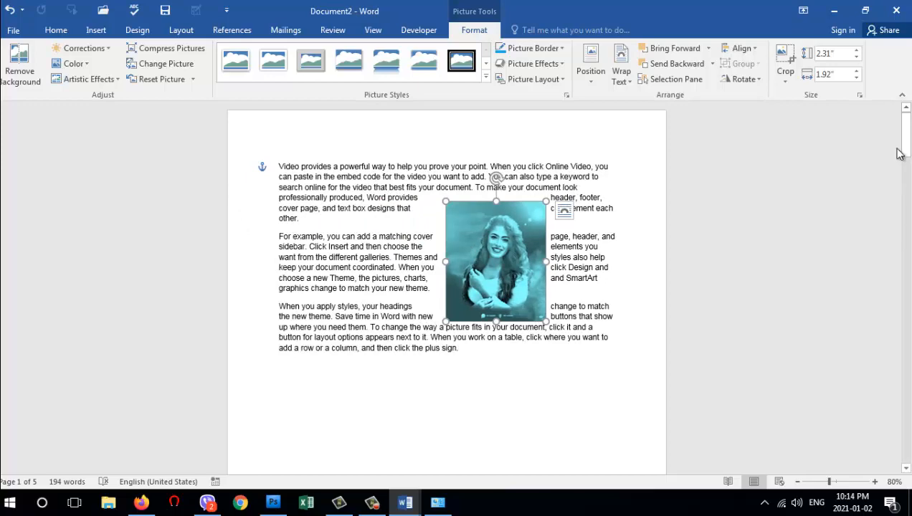
Position the picture at the top left of the page with the text wrapping around it
{"action": "mouse_move", "coordinate": [905, 144]}
{"action": "left_mouse_down"}
{"action": "mouse_move", "coordinate": [909, 152]}
{"action": "mouse_move", "coordinate": [908, 136]}
{"action": "left_mouse_up"}
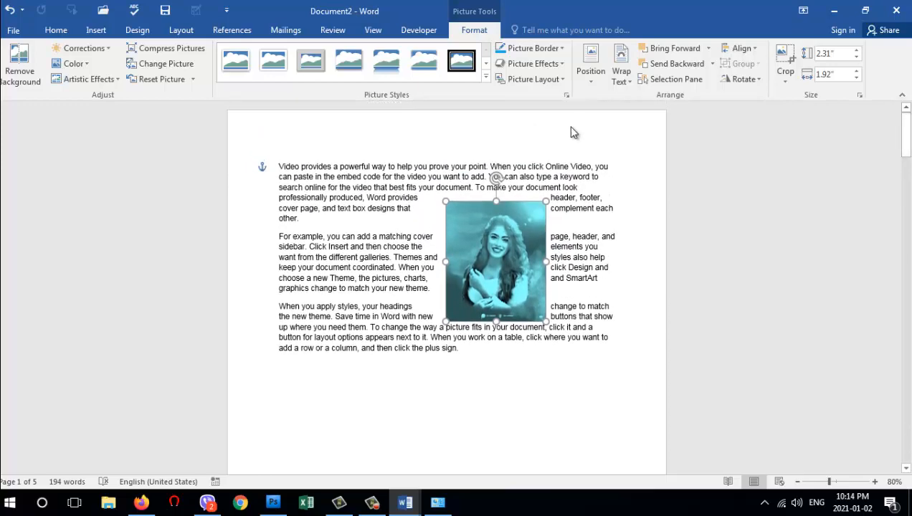
{"action": "left_click", "coordinate": [591, 79]}
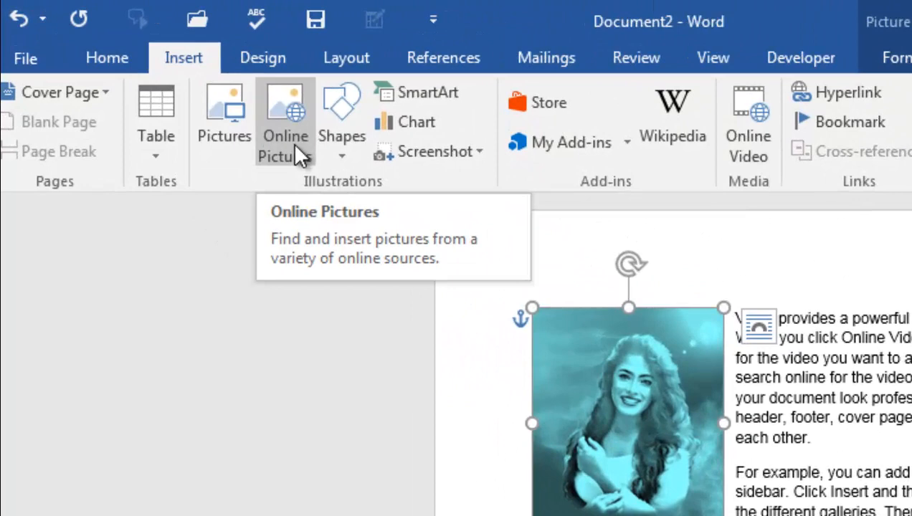
Search Bing for online pictures with the term PEOPLE and browse the image results
{"action": "left_click", "coordinate": [291, 143]}
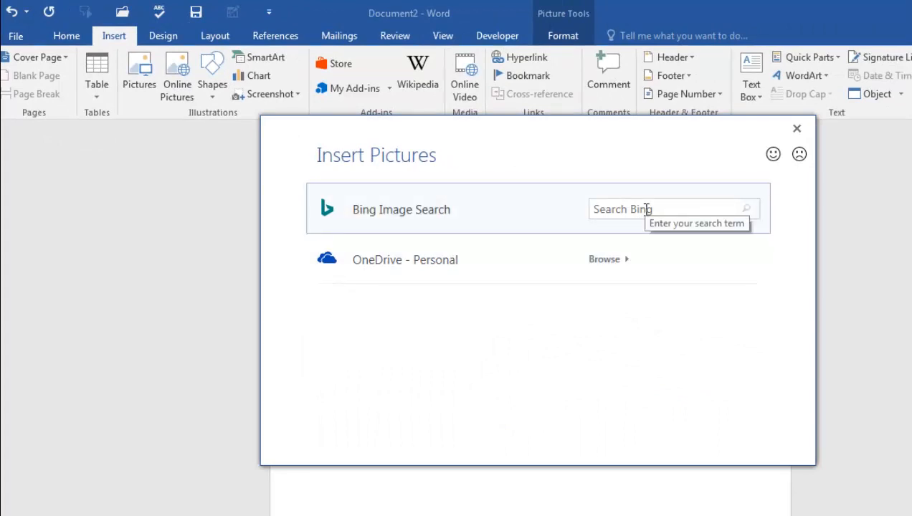
{"action": "left_click", "coordinate": [645, 210]}
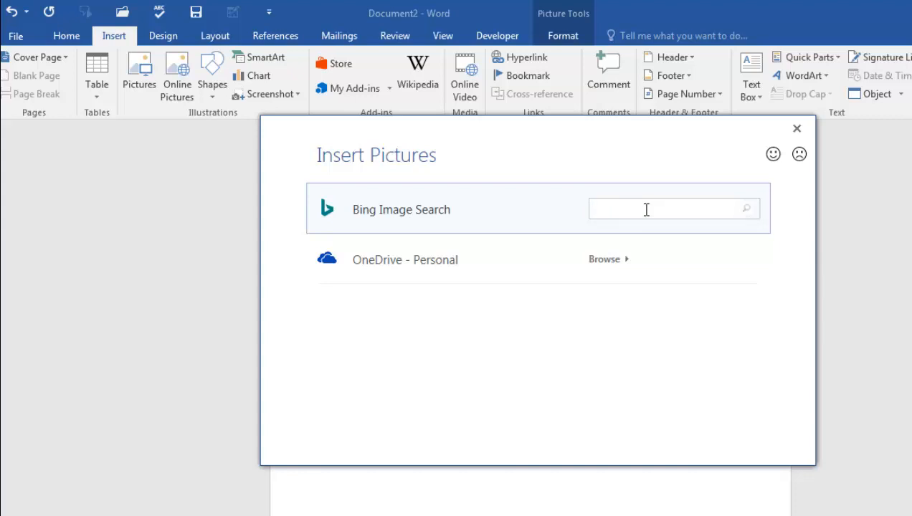
{"action": "type", "text": "PEOPLE"}
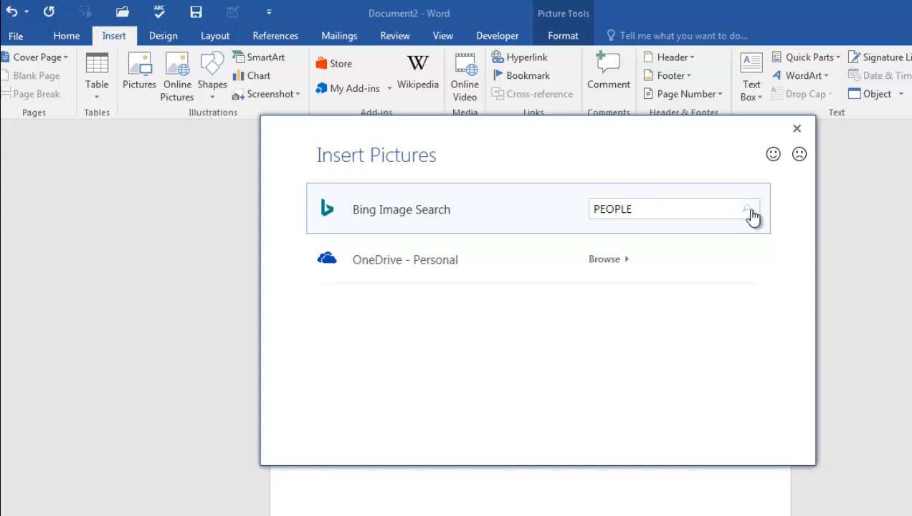
{"action": "left_click", "coordinate": [747, 212]}
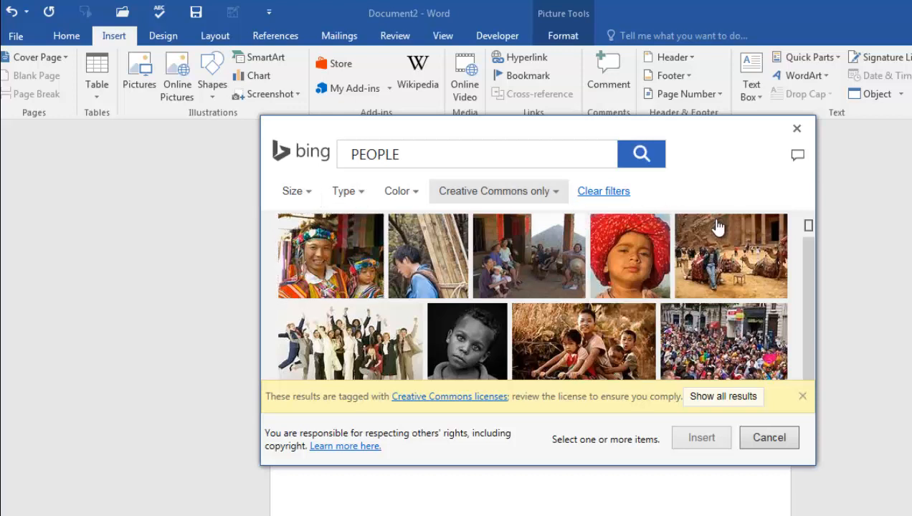
{"action": "left_click", "coordinate": [808, 362]}
{"action": "left_click", "coordinate": [808, 362]}
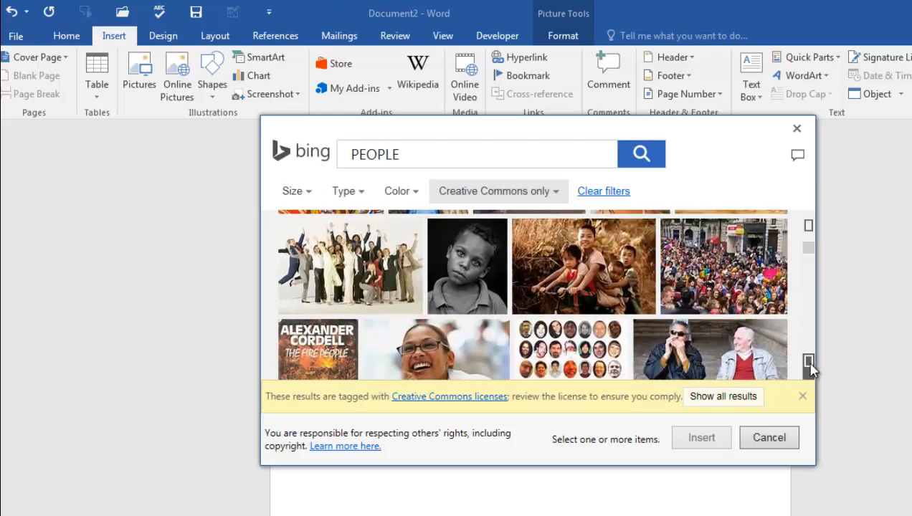
Search Bing for online pictures with the term BUILDING and insert the result showing the spired skyscraper against a blue sky
{"action": "left_click", "coordinate": [395, 156]}
{"action": "left_click_drag", "start_coordinate": [394, 156], "coordinate": [289, 165]}
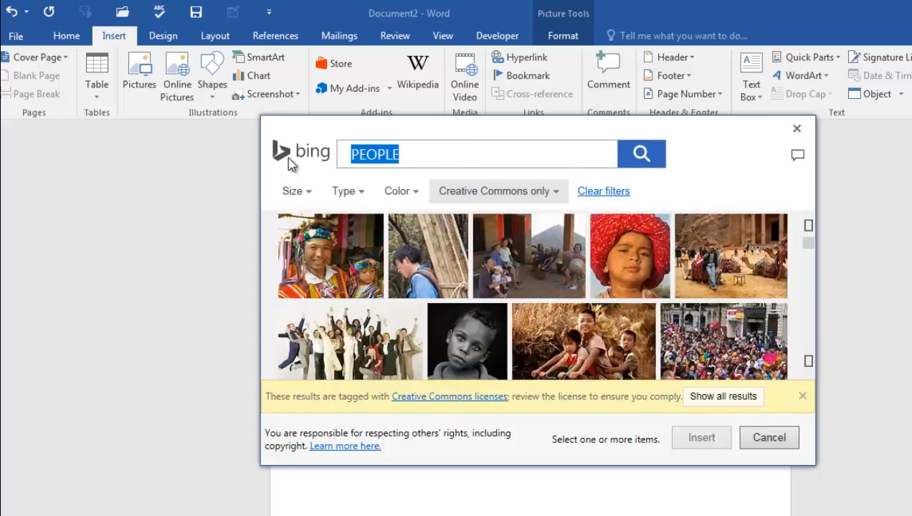
{"action": "type", "text": "B"}
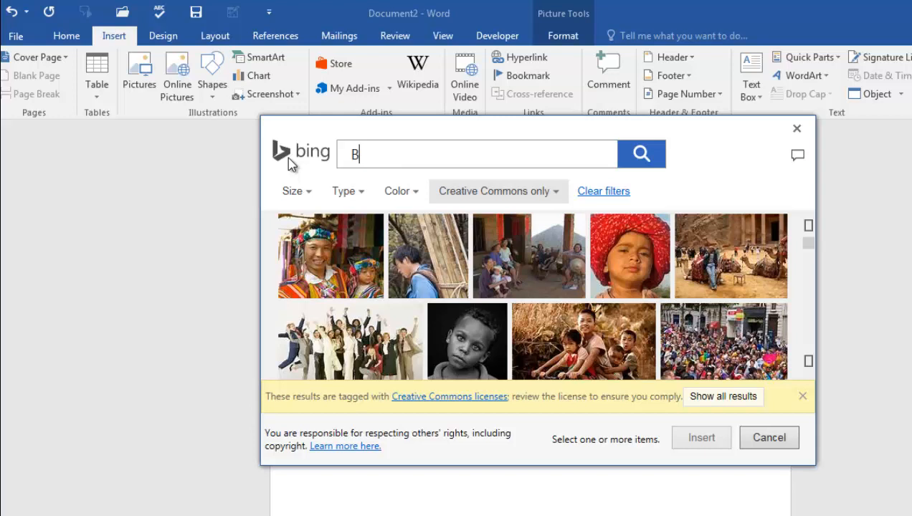
{"action": "type", "text": "UILDING"}
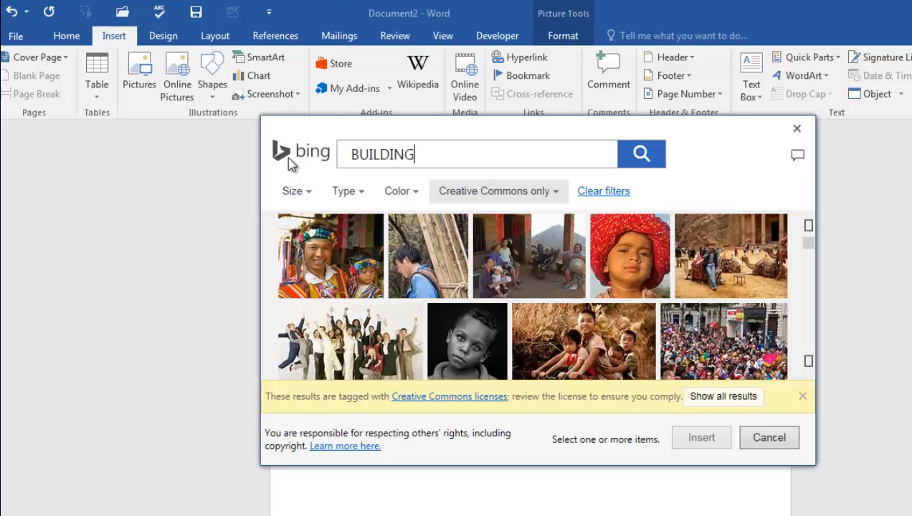
{"action": "left_click", "coordinate": [642, 157]}
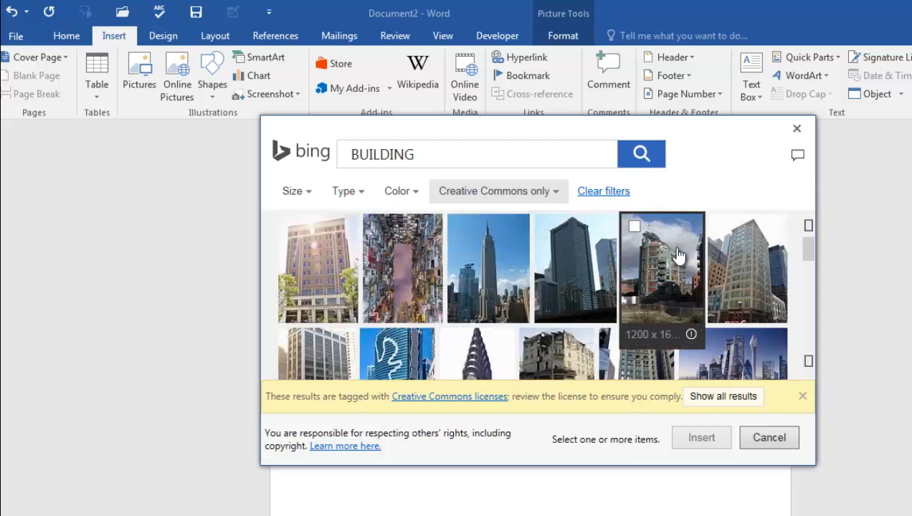
{"action": "left_click", "coordinate": [497, 282]}
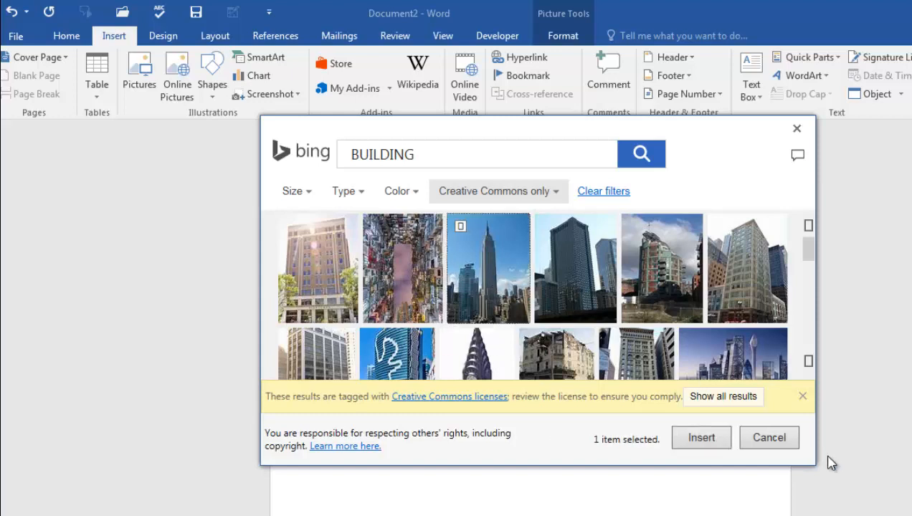
{"action": "left_click", "coordinate": [706, 441]}
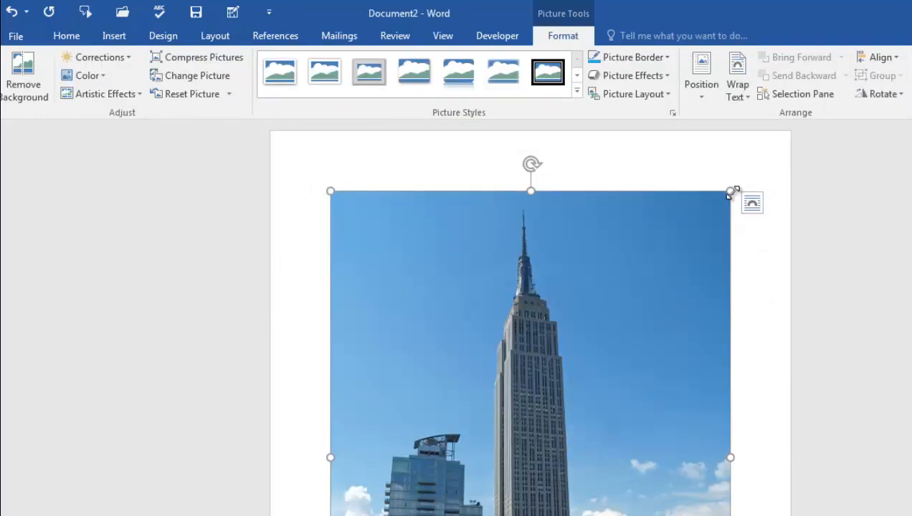
Shrink the skyscraper picture proportionally until it is only slightly larger than the teal portrait beside it
{"action": "left_click_drag", "start_coordinate": [728, 193], "coordinate": [544, 369]}
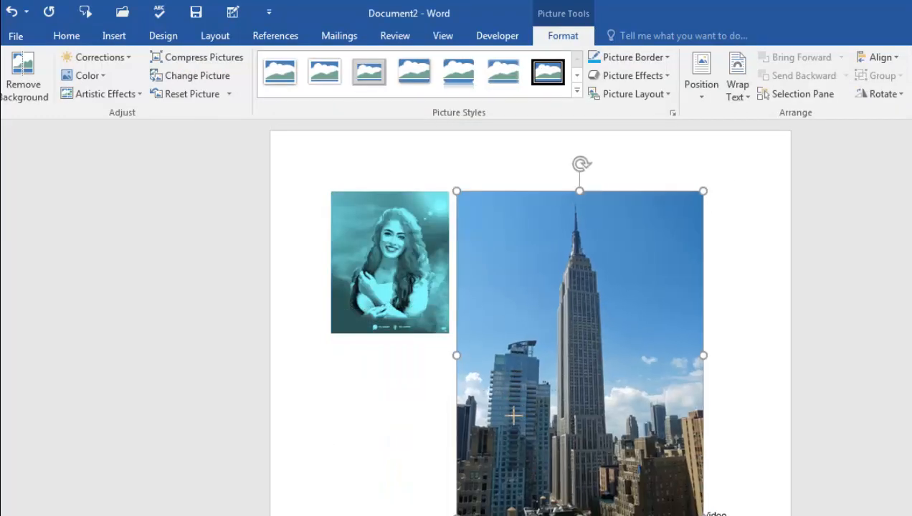
{"action": "left_click_drag", "start_coordinate": [508, 423], "coordinate": [483, 436]}
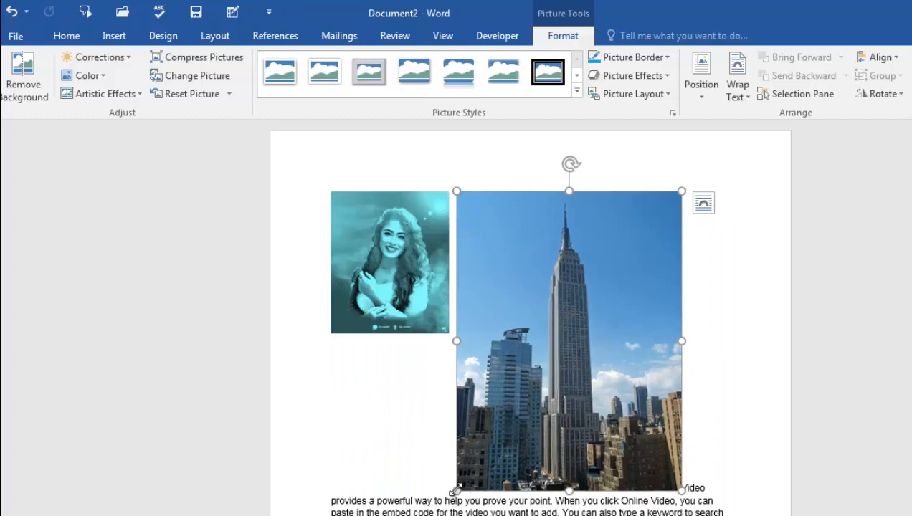
{"action": "left_click_drag", "start_coordinate": [465, 483], "coordinate": [550, 362]}
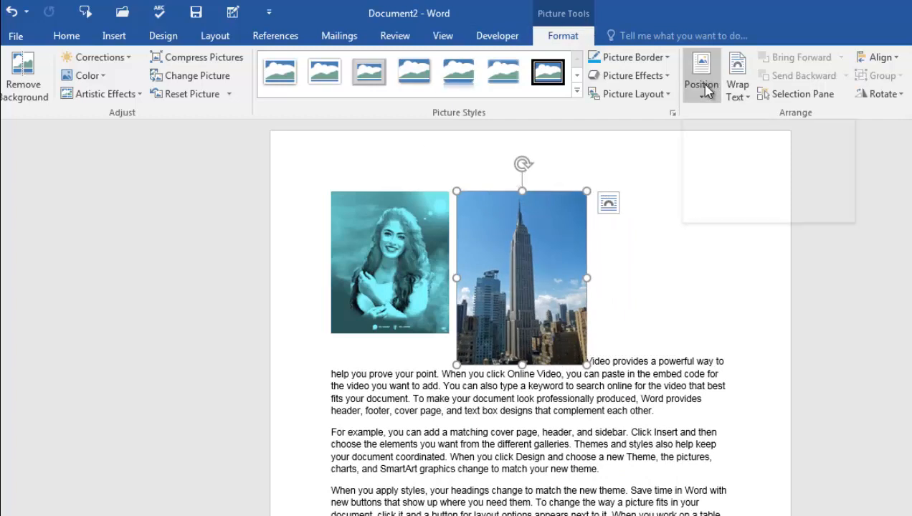
Set the skyscraper picture's text wrapping to Through and move it down and to the right, into the middle of the paragraphs
{"action": "left_click", "coordinate": [754, 102]}
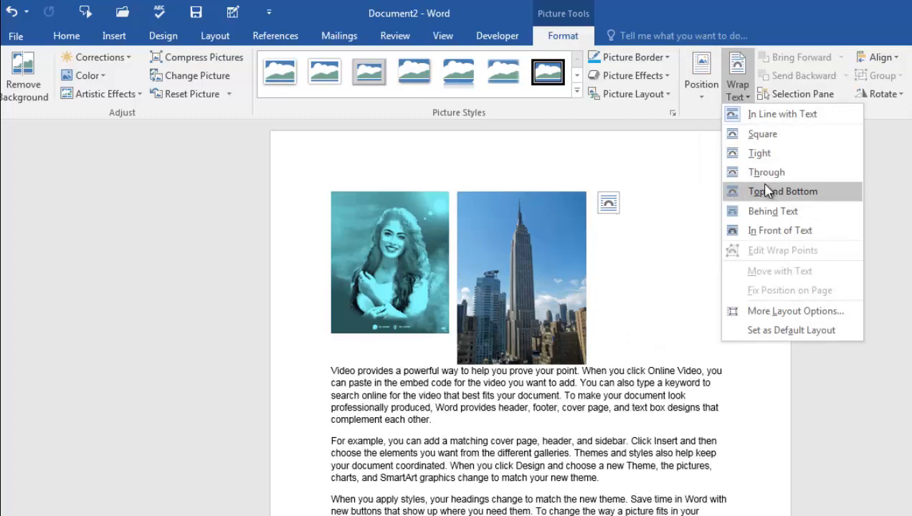
{"action": "left_click", "coordinate": [764, 172]}
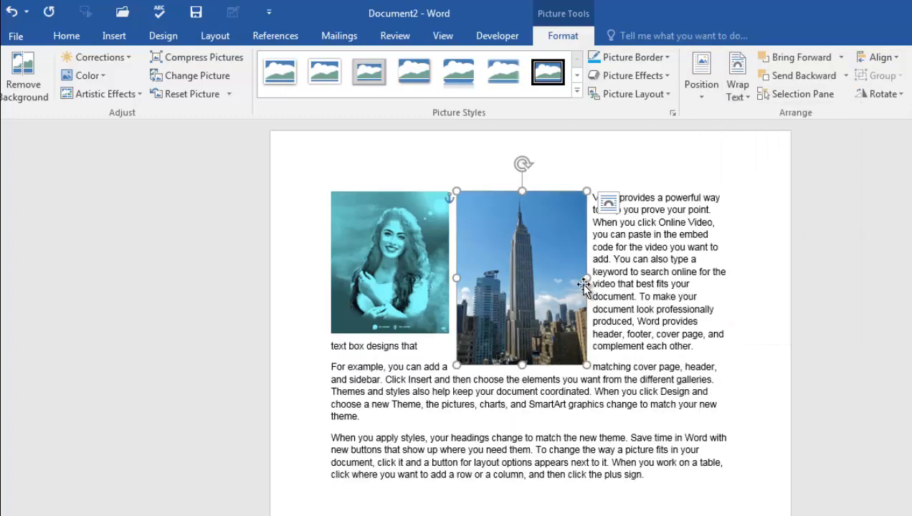
{"action": "left_click_drag", "start_coordinate": [532, 290], "coordinate": [584, 358]}
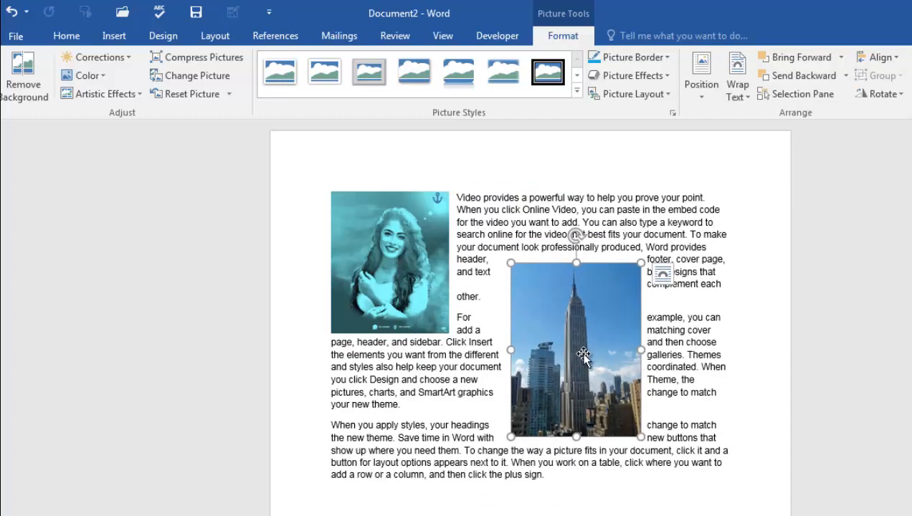